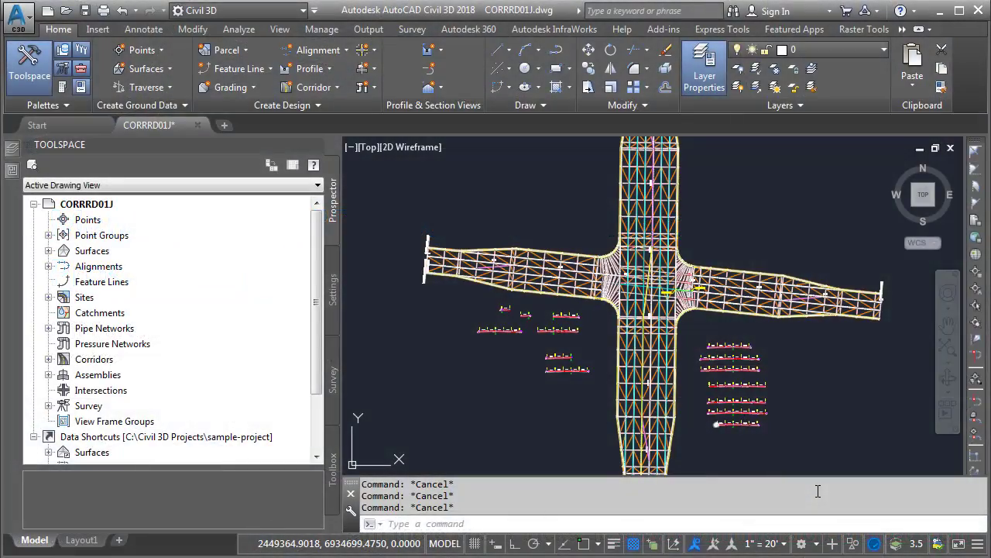
Step: Pan and zoom around the corridor intersection to inspect the placed assemblies
scroll(740, 399, "up", 5)
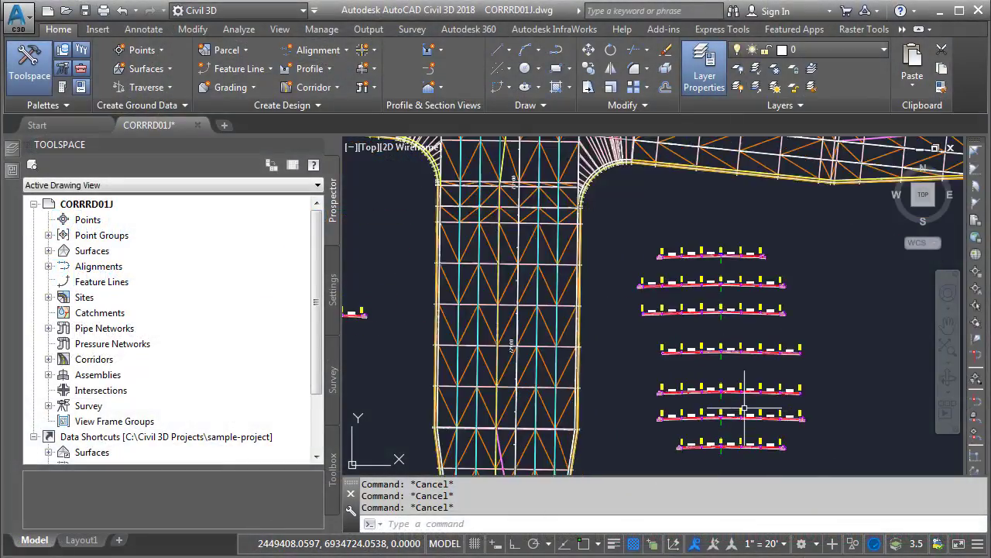
middle_click_drag(743, 387, 742, 376)
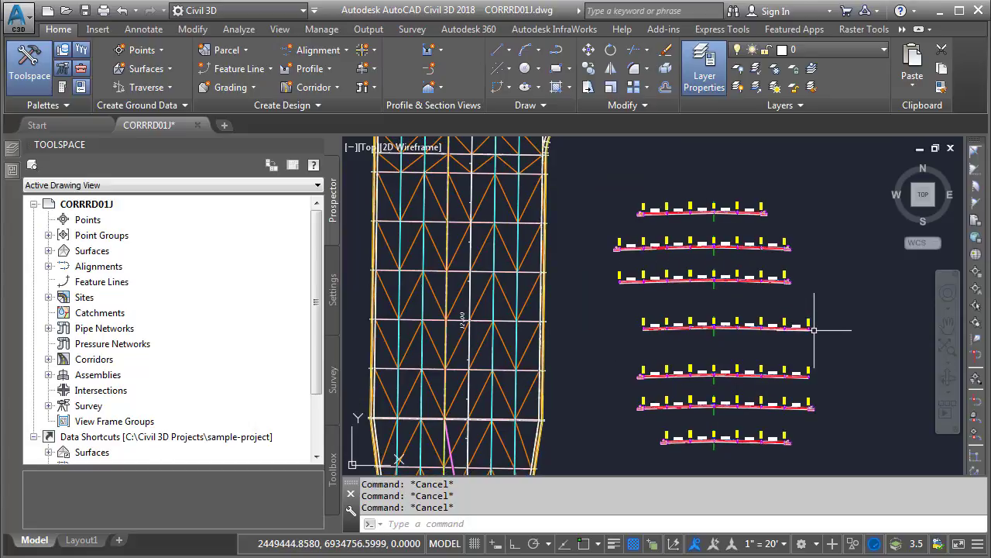
scroll(736, 221, "up", 1)
scroll(729, 229, "up", 3)
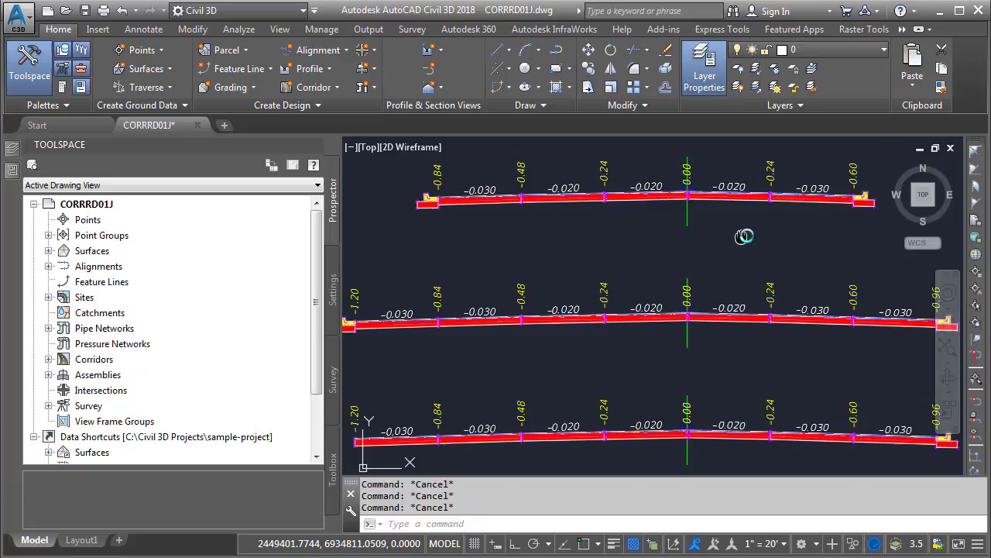
mouse_move(697, 220)
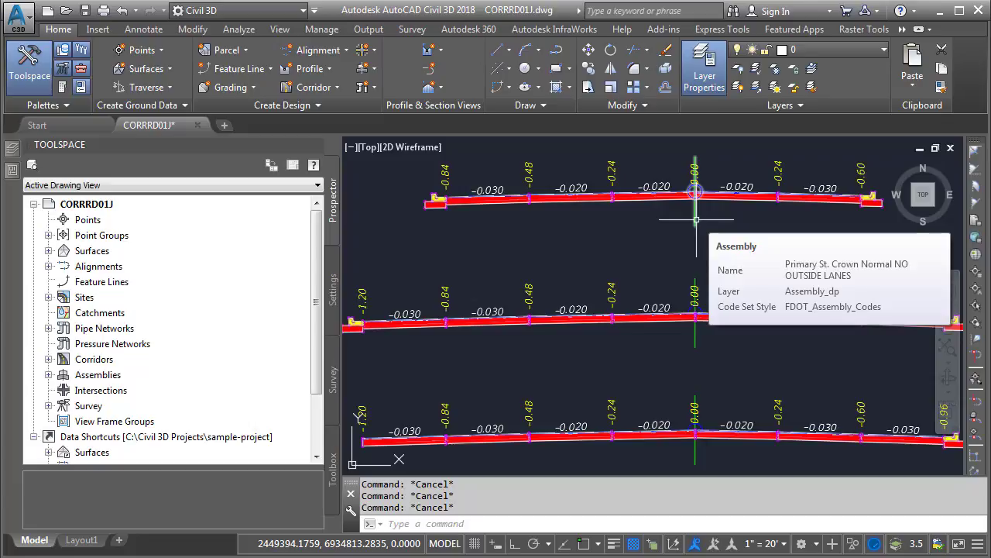
mouse_move(695, 341)
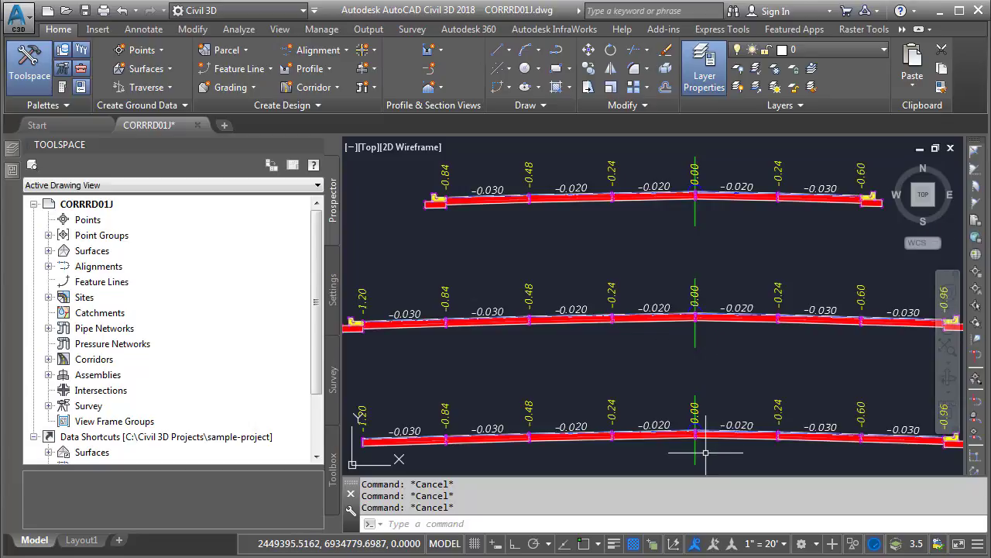
mouse_move(694, 457)
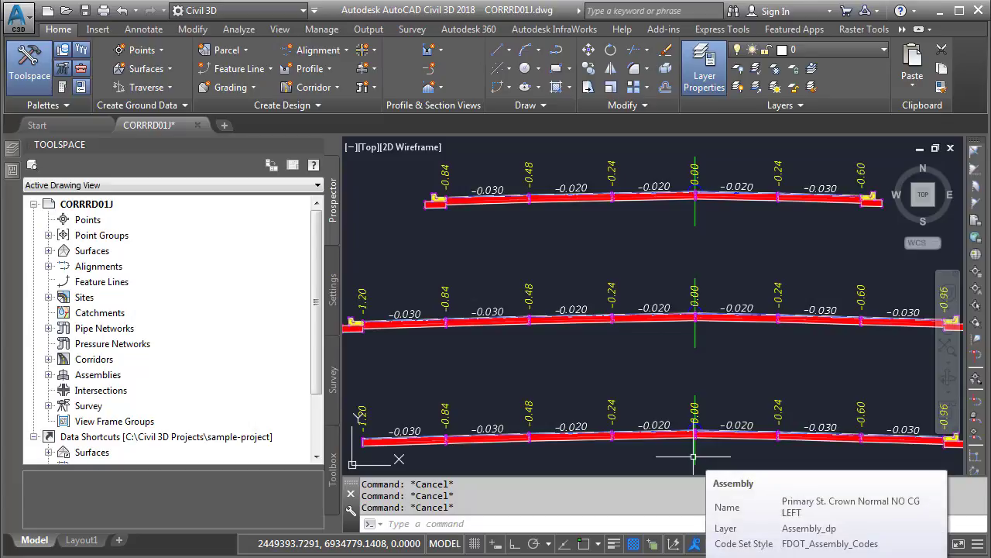
scroll(731, 354, "down", 5)
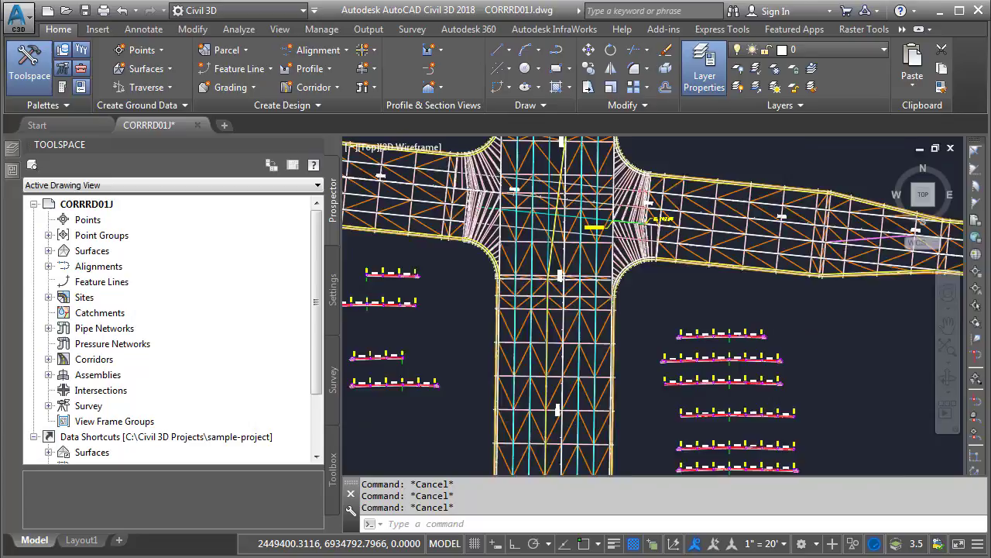
scroll(697, 364, "down", 1)
middle_click_drag(676, 364, 774, 362)
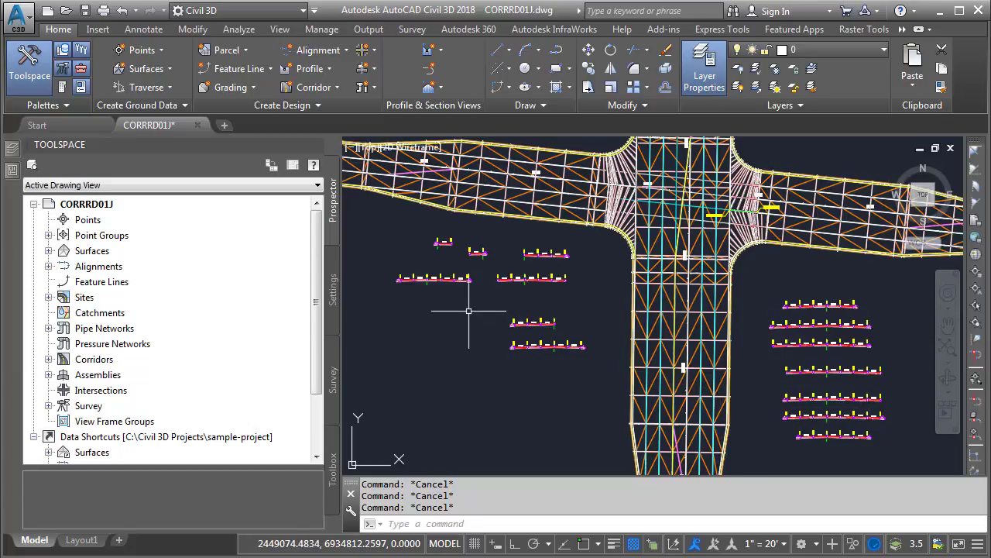
Step: Select the upper assembly to inspect it, cancel, and bring the intersection back into view
scroll(517, 330, "up", 3)
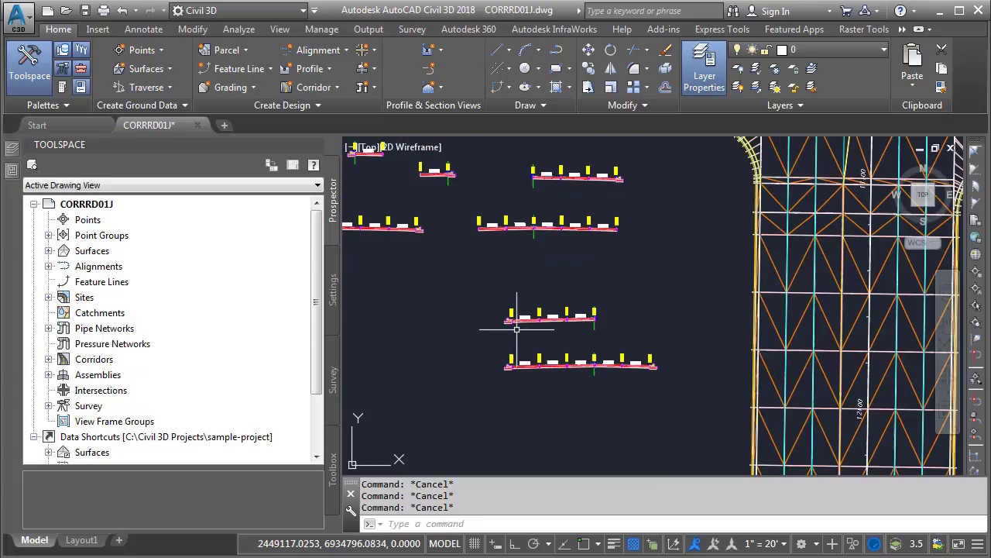
scroll(517, 330, "up", 4)
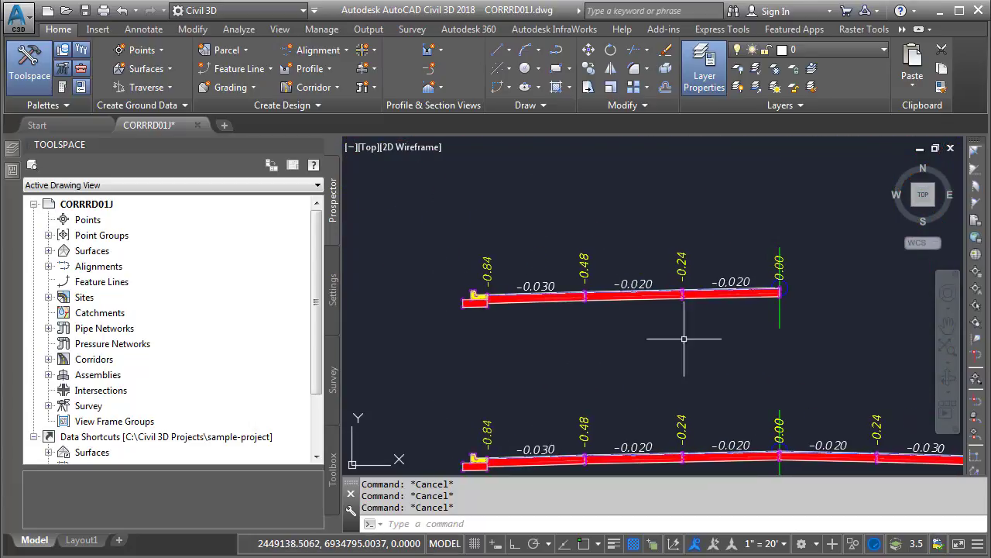
left_click(777, 324)
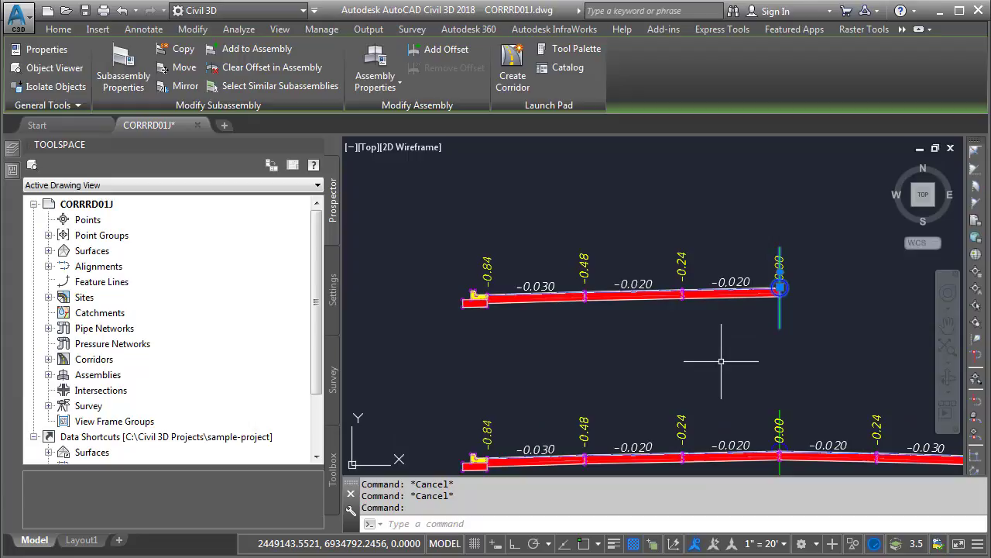
key("Escape")
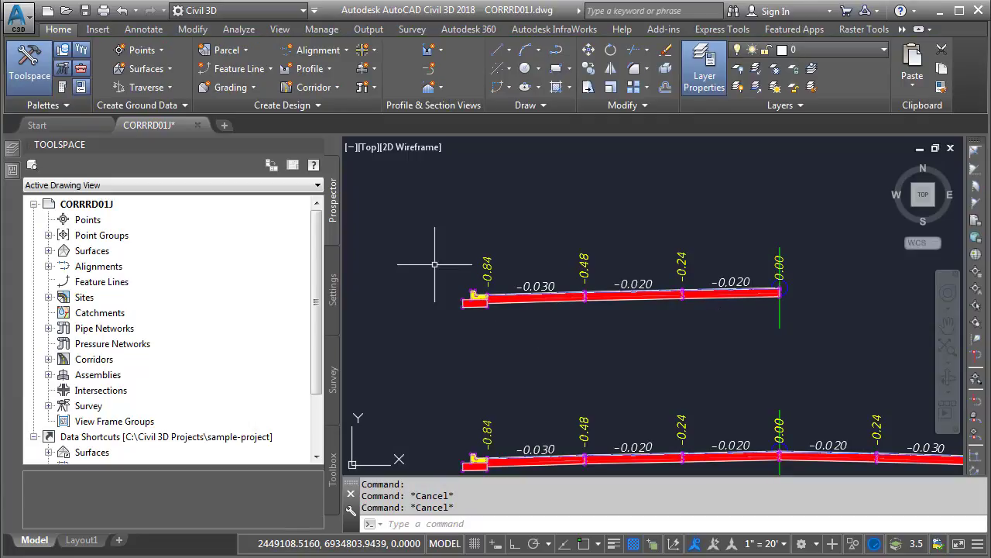
scroll(579, 252, "down", 2)
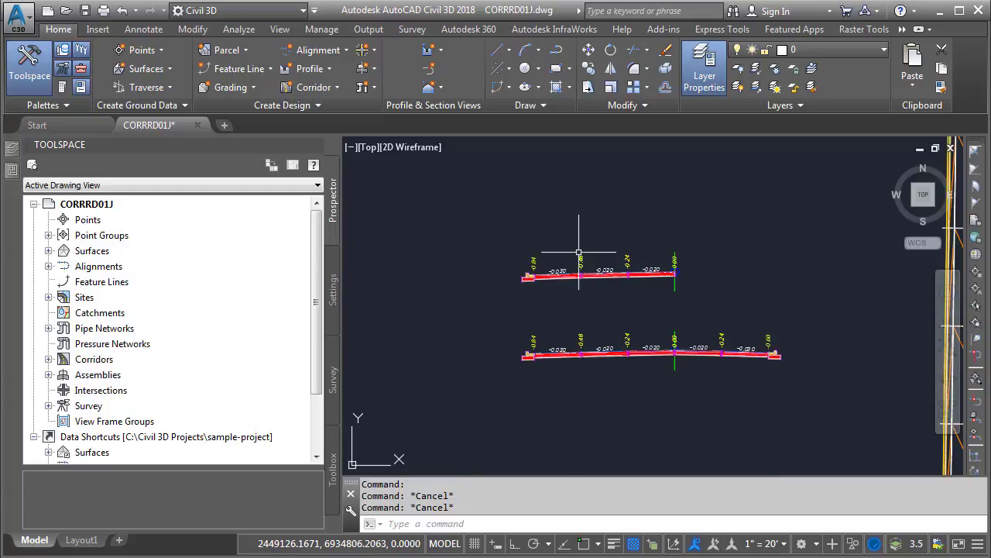
scroll(579, 251, "down", 2)
scroll(635, 243, "down", 1)
mouse_move(635, 243)
middle_mouse_down()
mouse_move(630, 261)
mouse_move(574, 263)
middle_mouse_up()
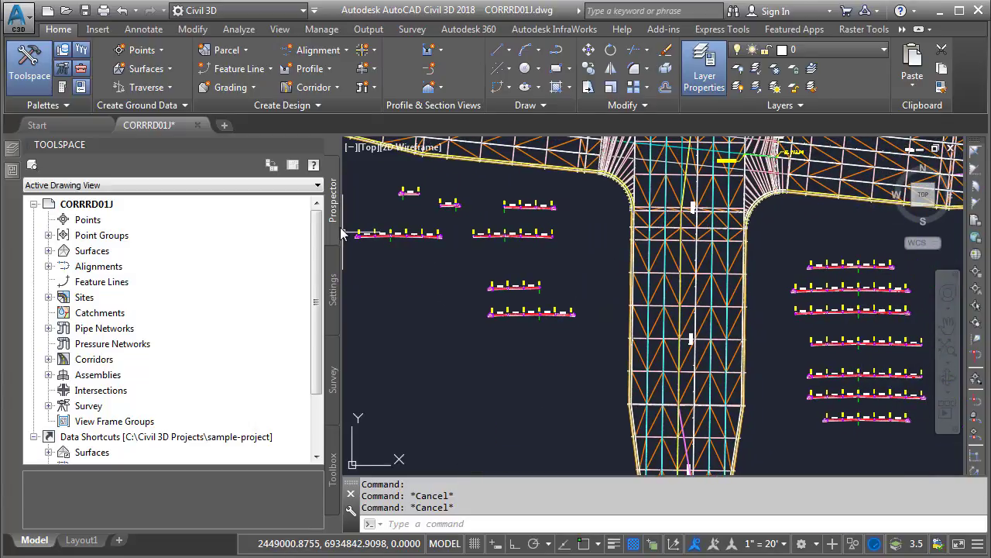
Step: Expand Assemblies in Prospector and review the Curb Returns properties' Construction and Codes tabs
left_click(48, 375)
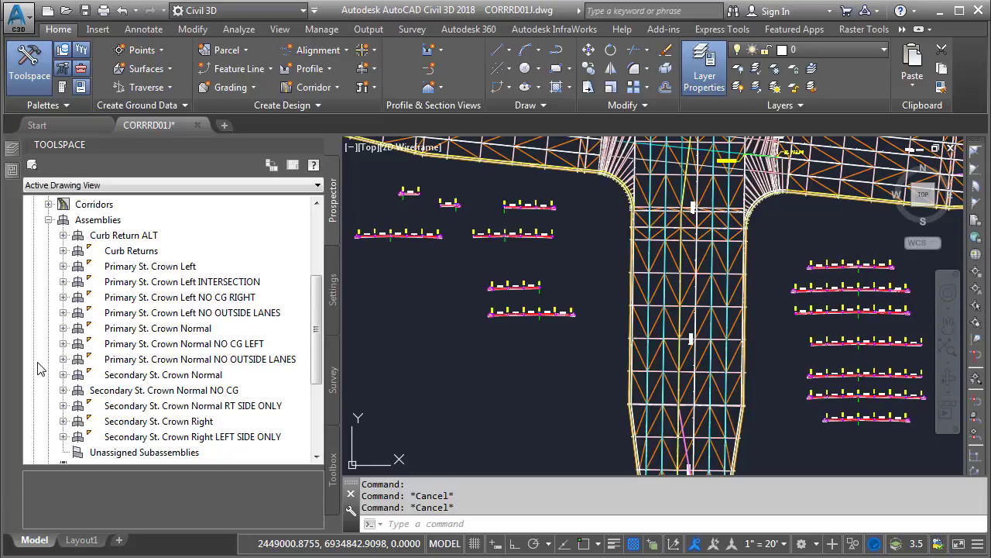
right_click(121, 252)
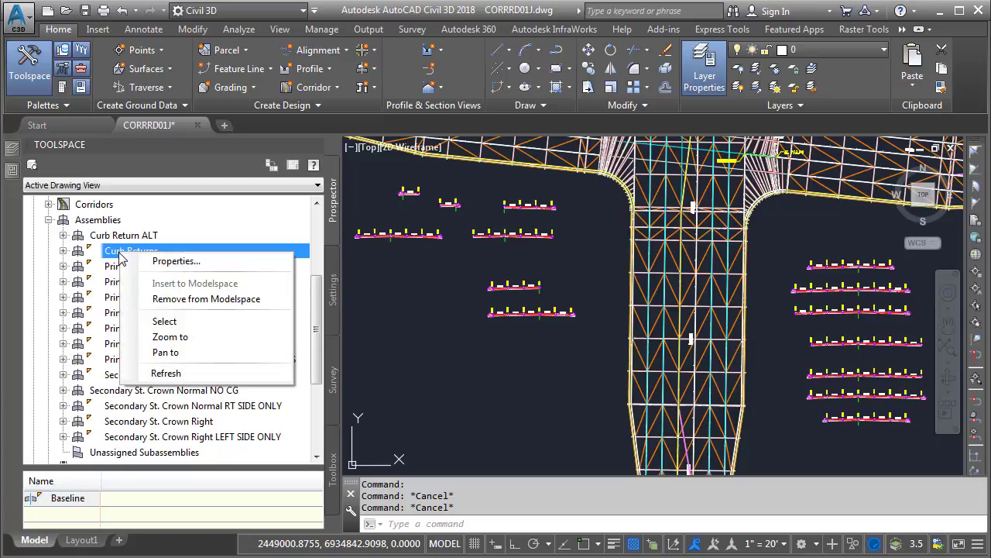
left_click(162, 263)
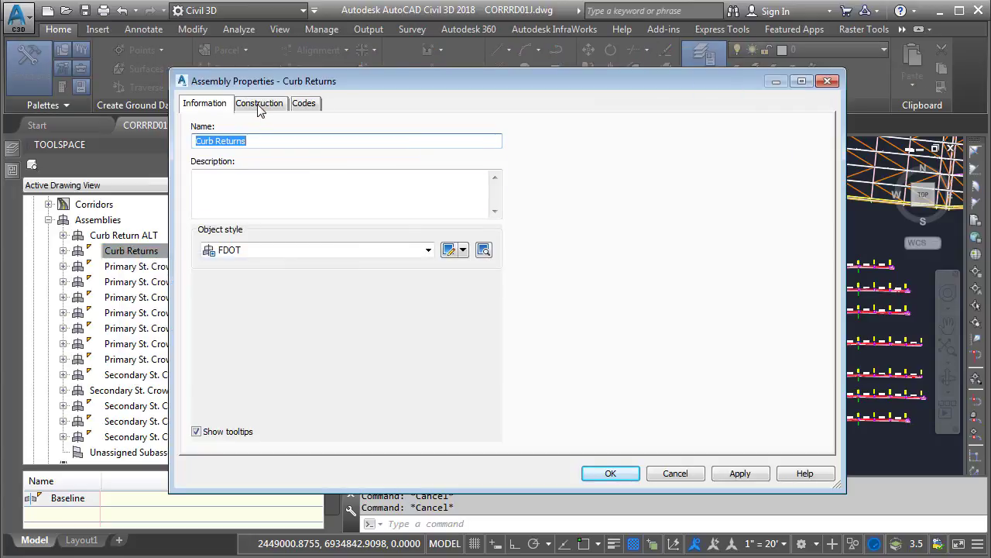
left_click(260, 106)
left_click(303, 105)
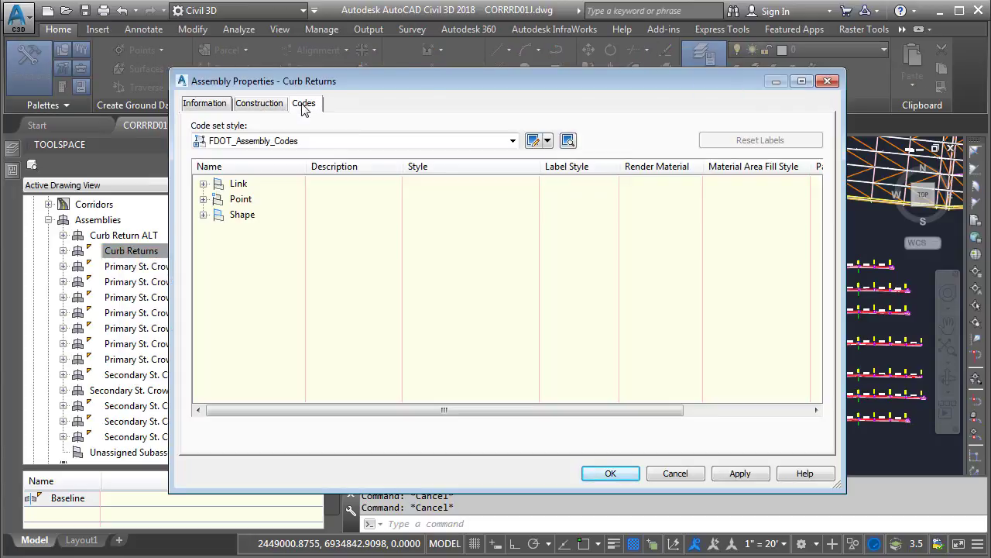
left_click(827, 81)
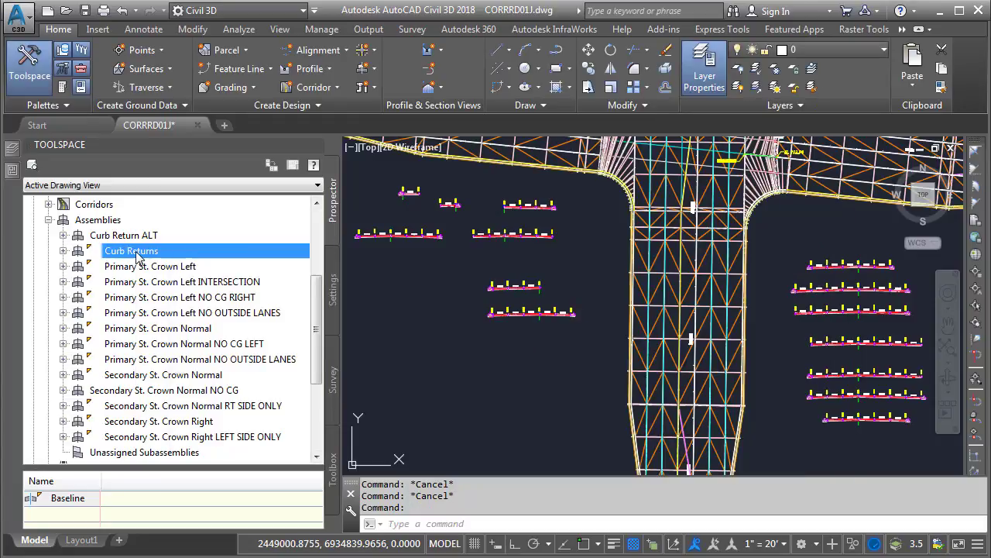
Step: Zoom the drawing to the Curb Returns assembly, then recentre on the corridor intersection
right_click(137, 256)
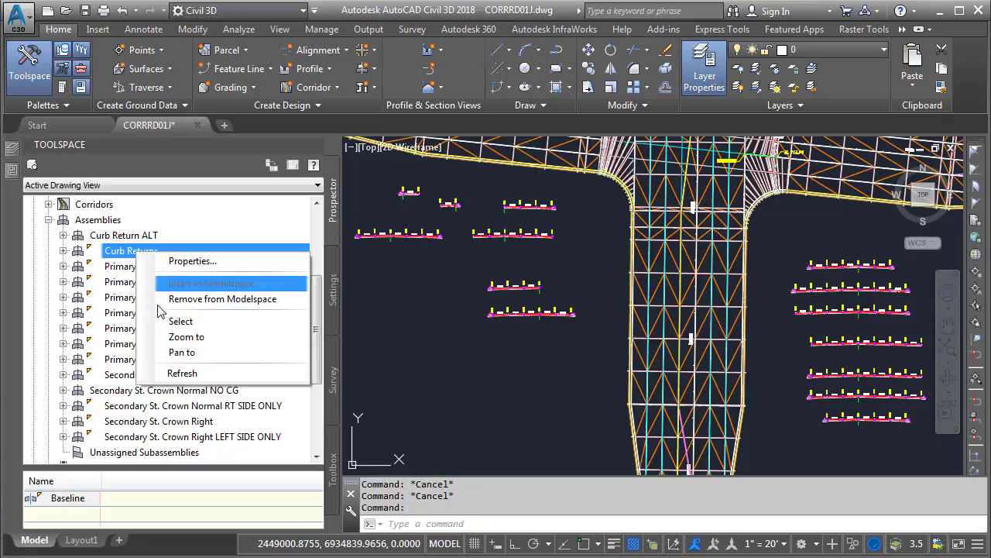
left_click(163, 336)
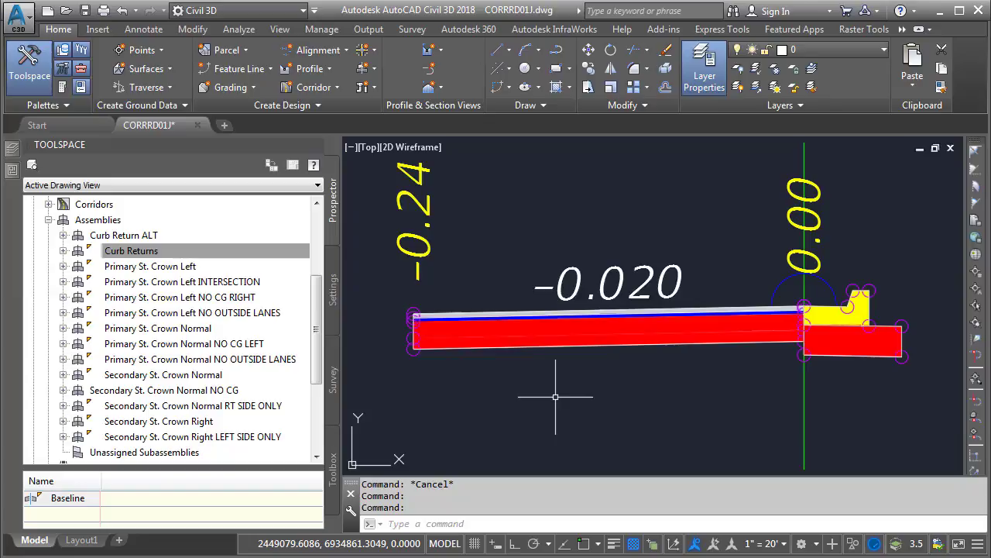
scroll(555, 397, "down", 10)
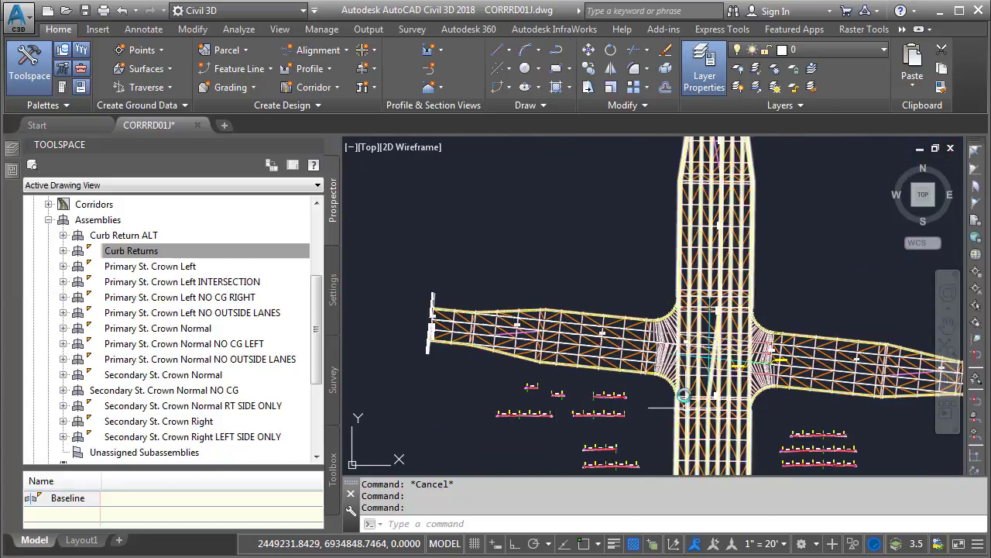
middle_click_drag(684, 395, 664, 265)
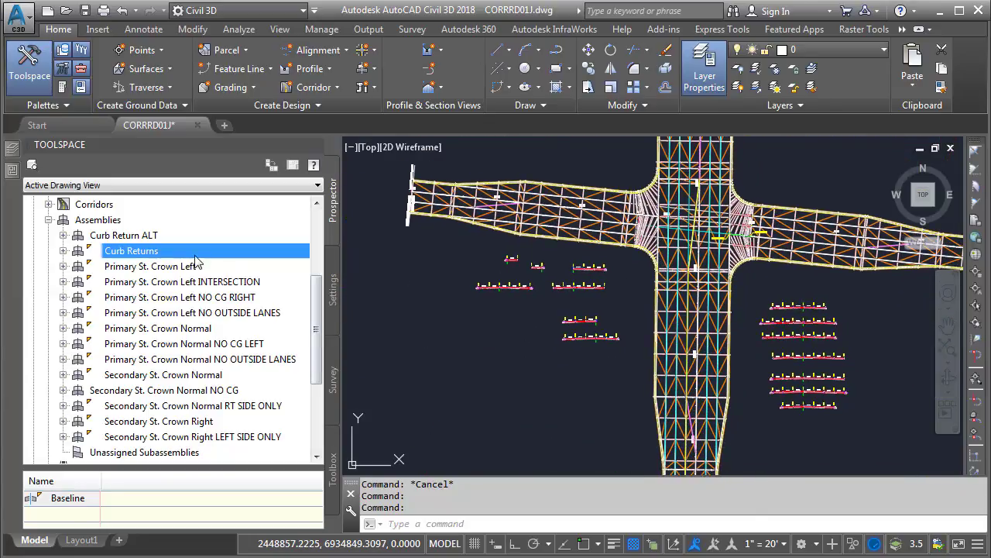
Step: Erase All Unreferenced Assemblies from the Assemblies collection, confirming with Yes
right_click(106, 239)
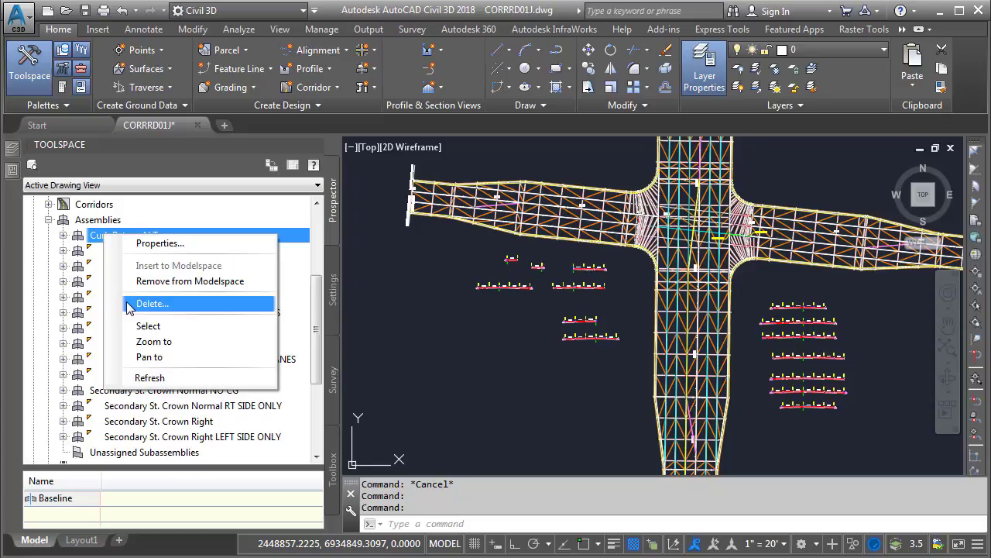
right_click(90, 221)
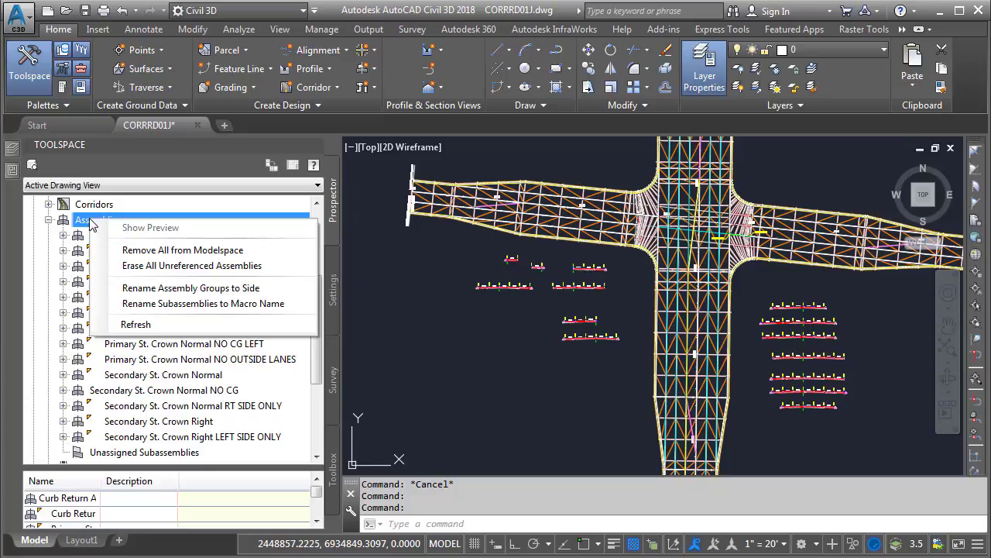
left_click(129, 268)
left_click_drag(618, 313, 286, 327)
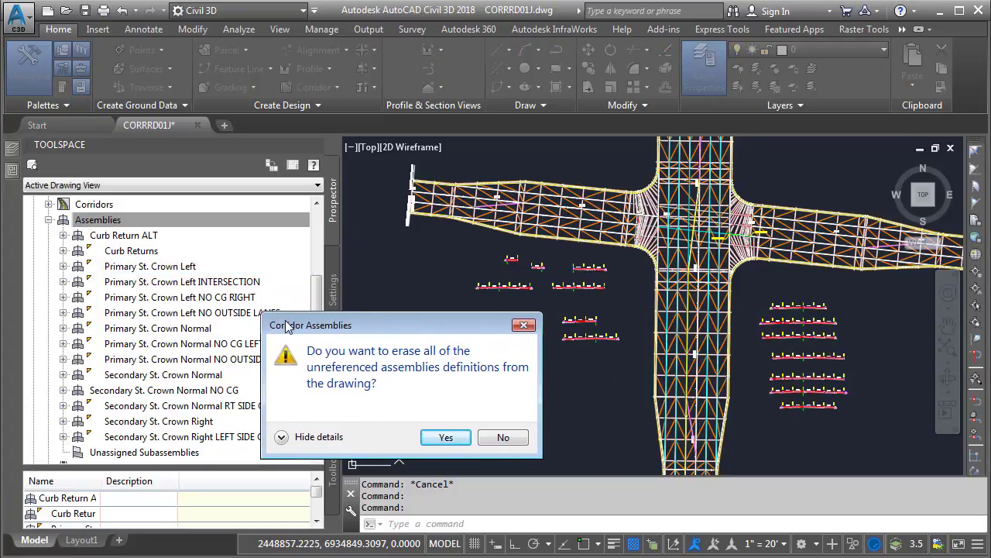
left_click(440, 438)
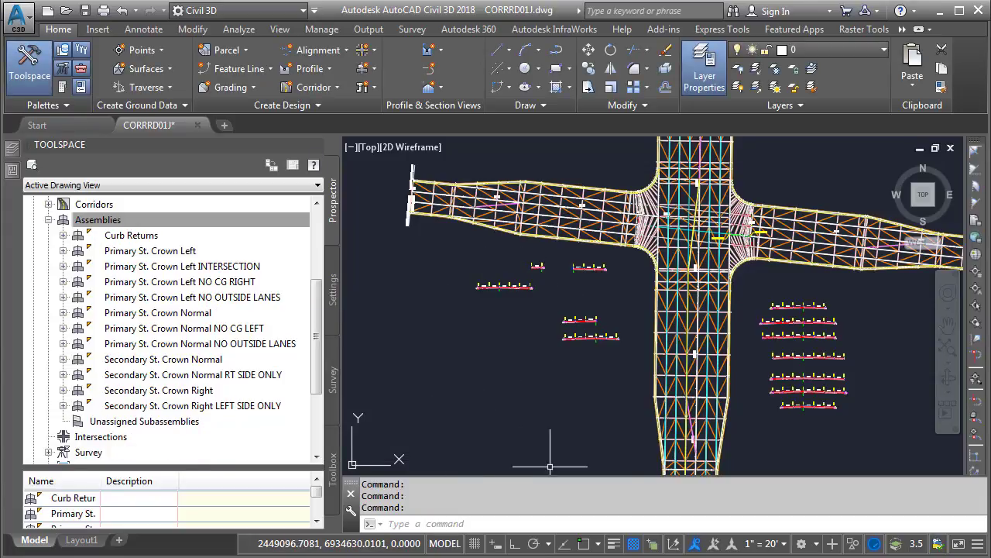
Step: Zoom to the right-hand group and remove its top and second assemblies from model space
scroll(804, 360, "up", 10)
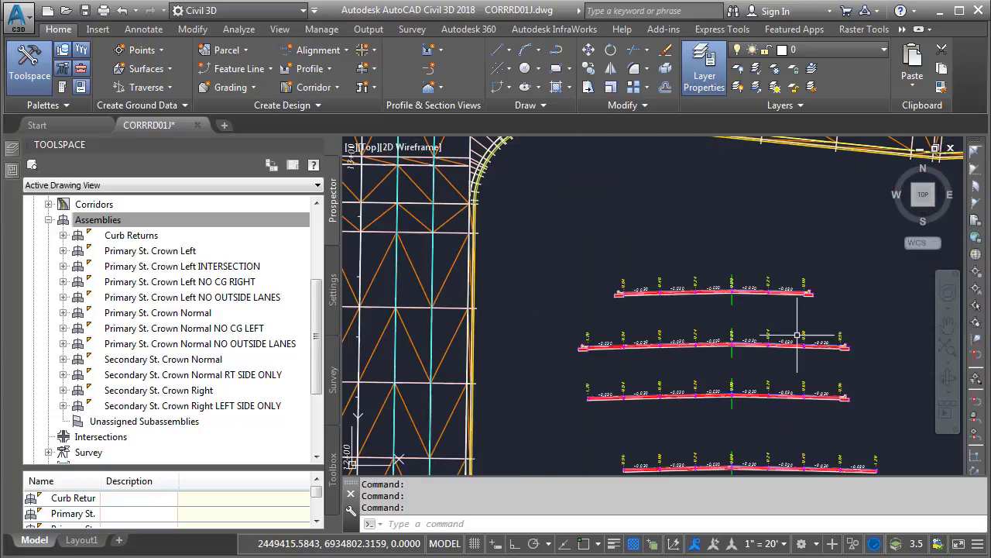
mouse_move(806, 341)
middle_mouse_down()
mouse_move(791, 333)
mouse_move(771, 279)
middle_mouse_up()
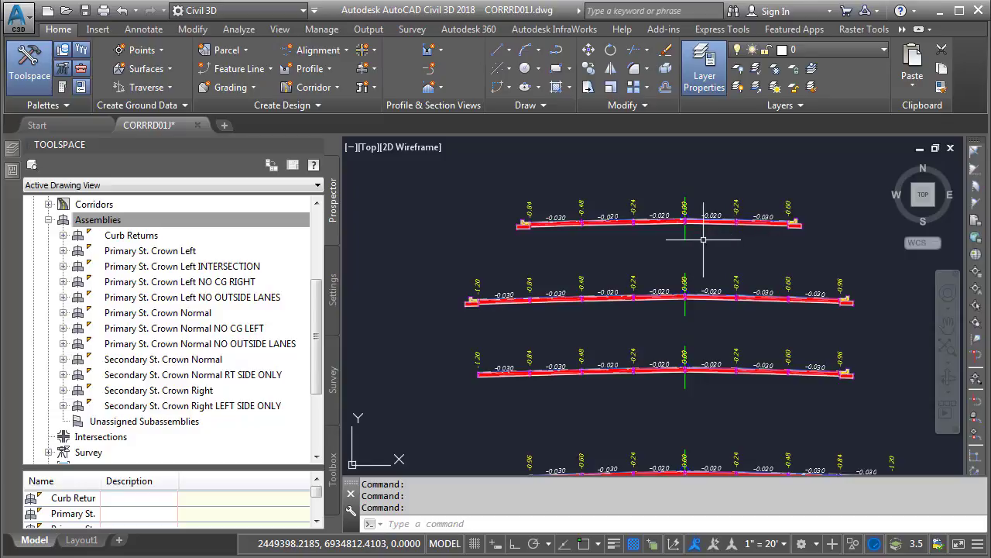
left_click(685, 223)
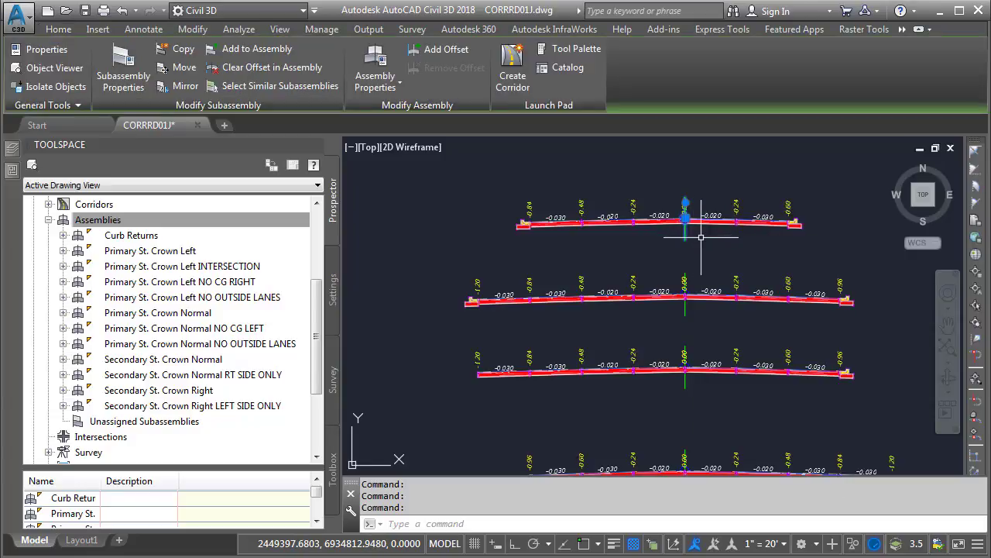
right_click(701, 237)
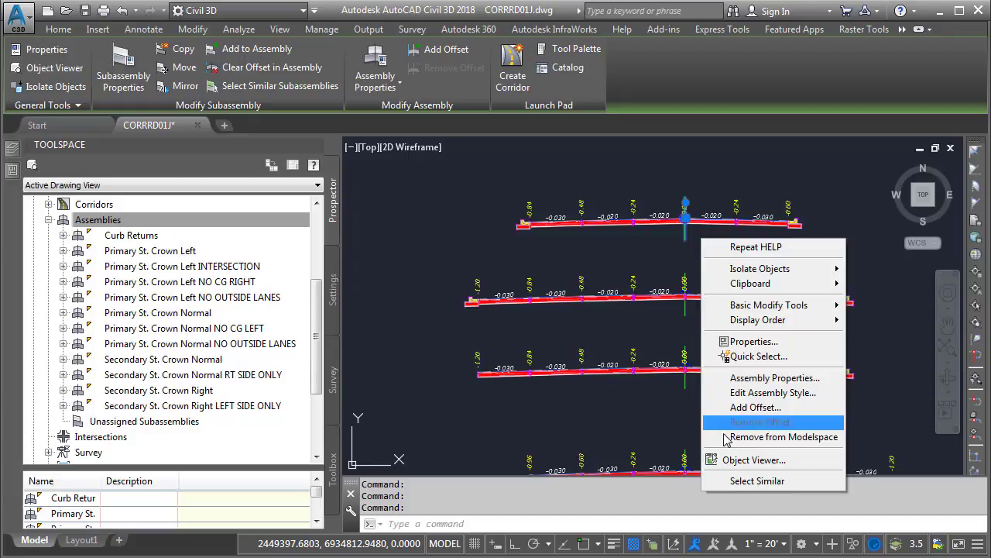
left_click(766, 437)
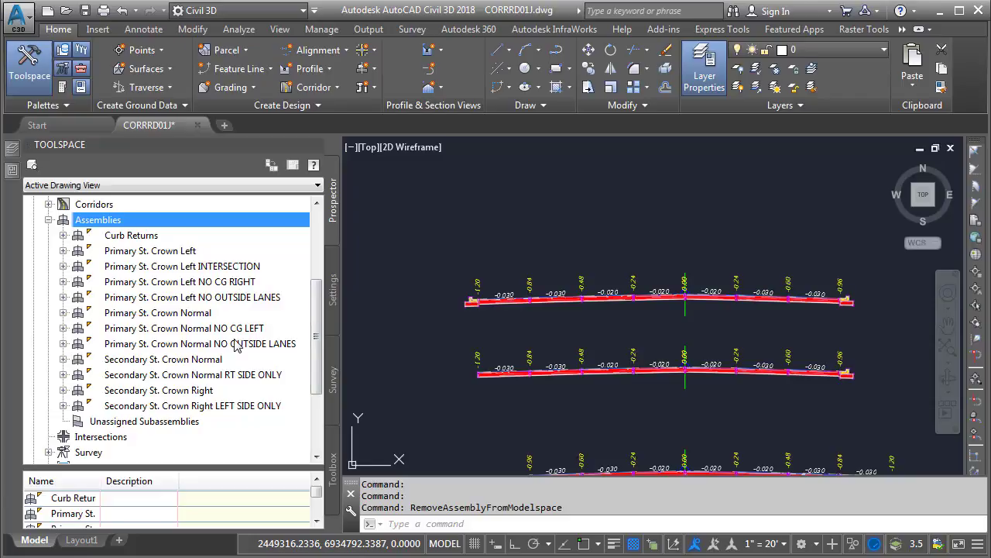
left_click(685, 310)
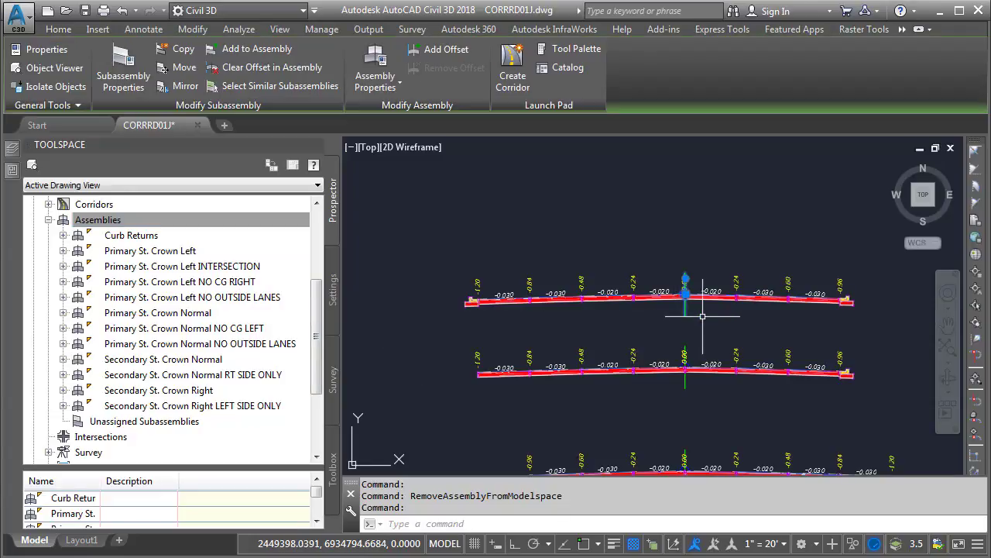
right_click(702, 316)
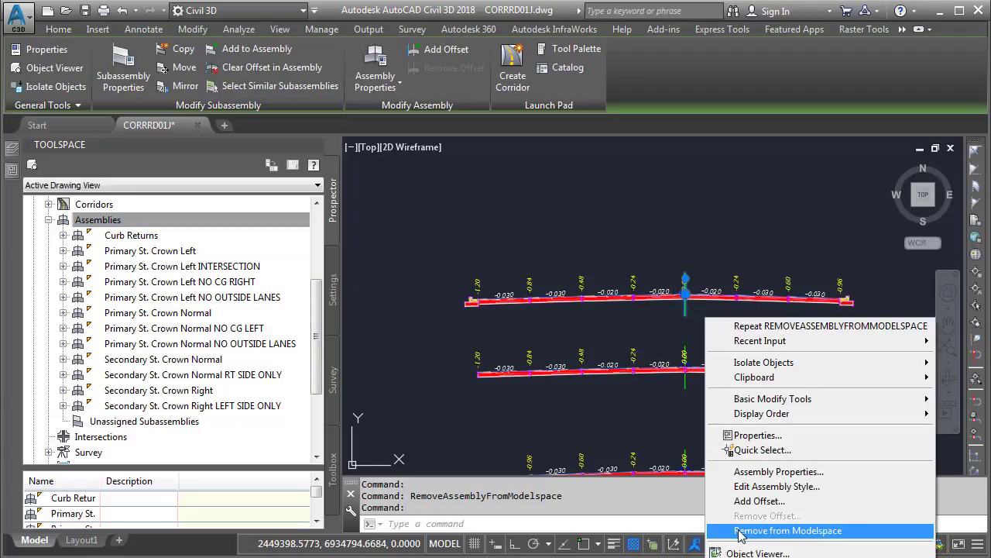
left_click(788, 530)
Step: Apply Remove All from Modelspace to the Assemblies collection and confirm with Yes
scroll(724, 295, "down", 4)
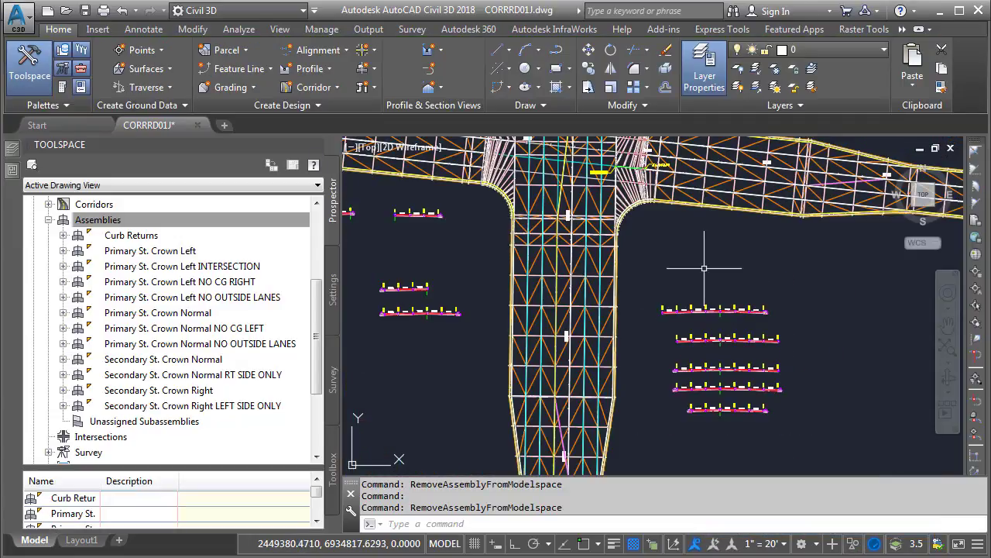
middle_click_drag(704, 268, 828, 293)
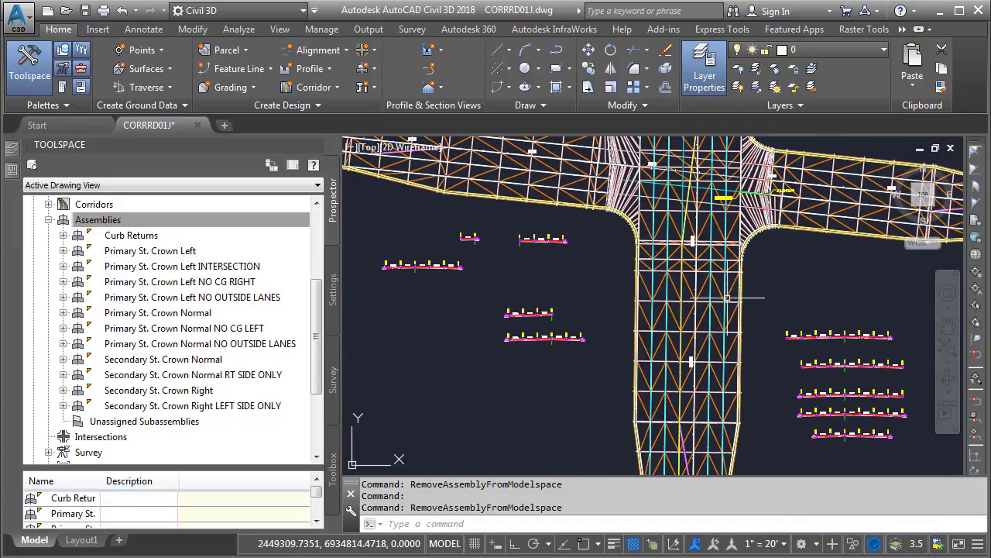
right_click(99, 224)
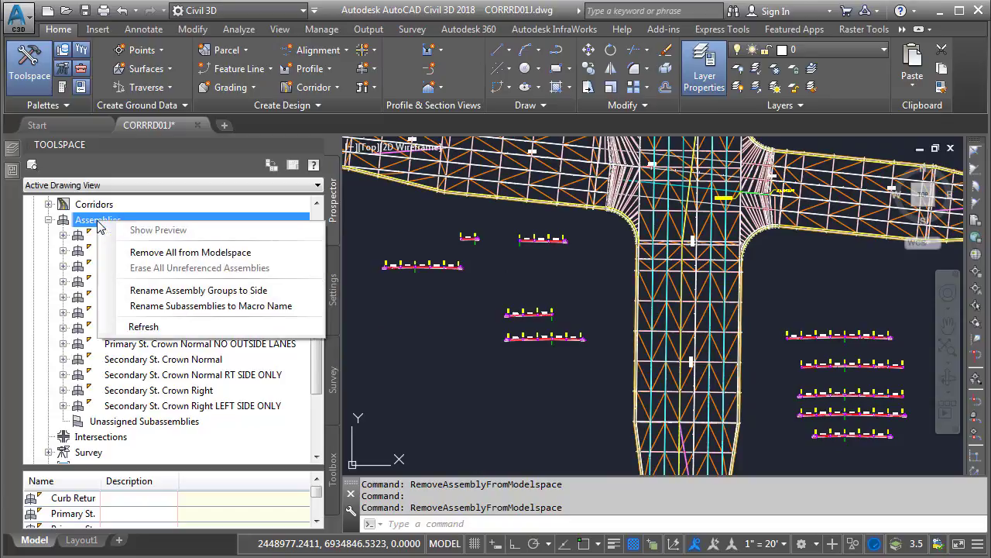
left_click(128, 252)
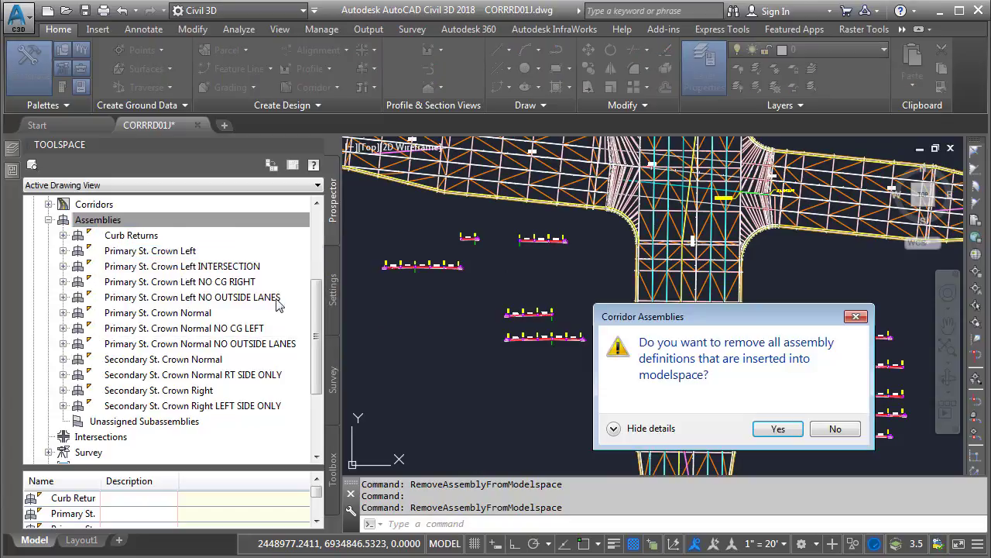
left_click(773, 430)
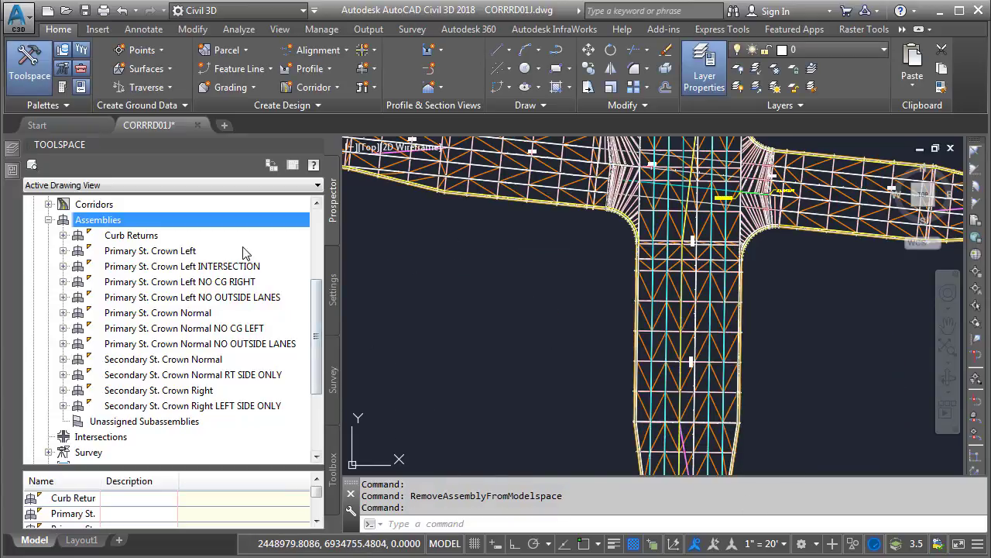
right_click(141, 237)
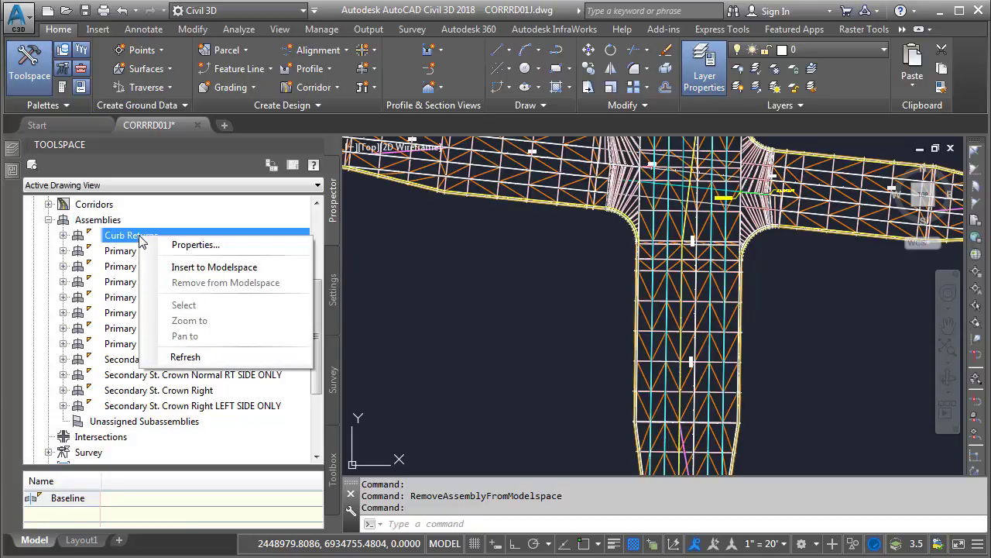
left_click(175, 268)
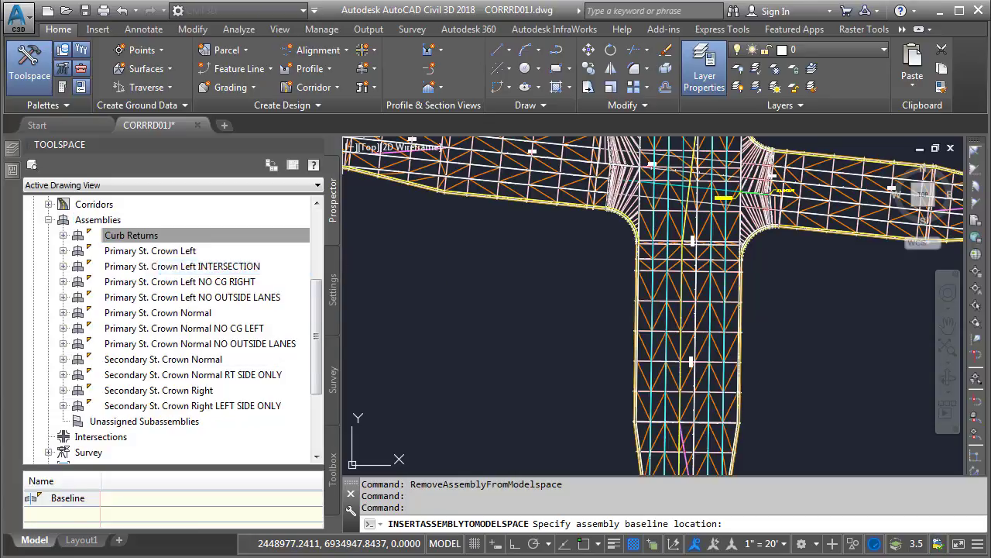
left_click(478, 312)
scroll(477, 308, "up", 5)
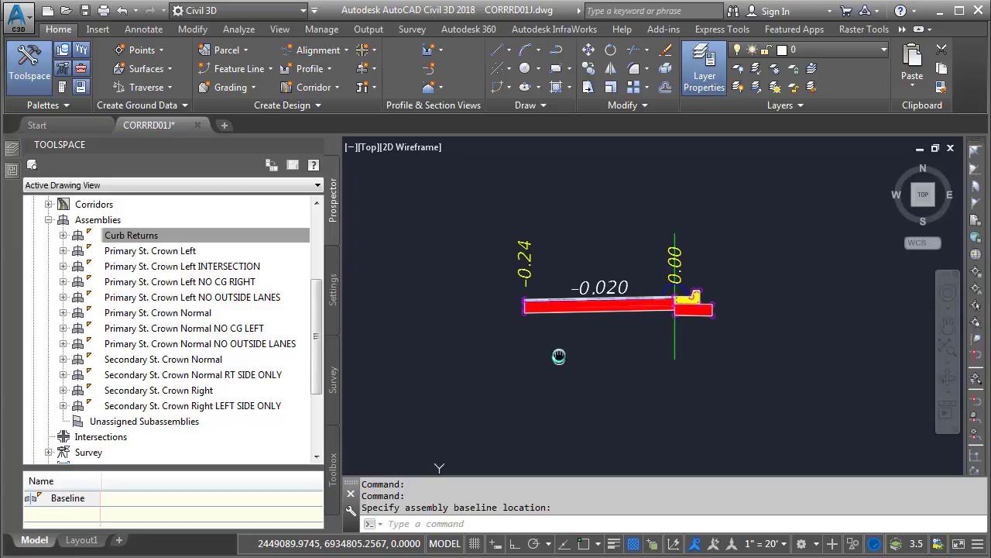
left_click(675, 345)
right_click(636, 337)
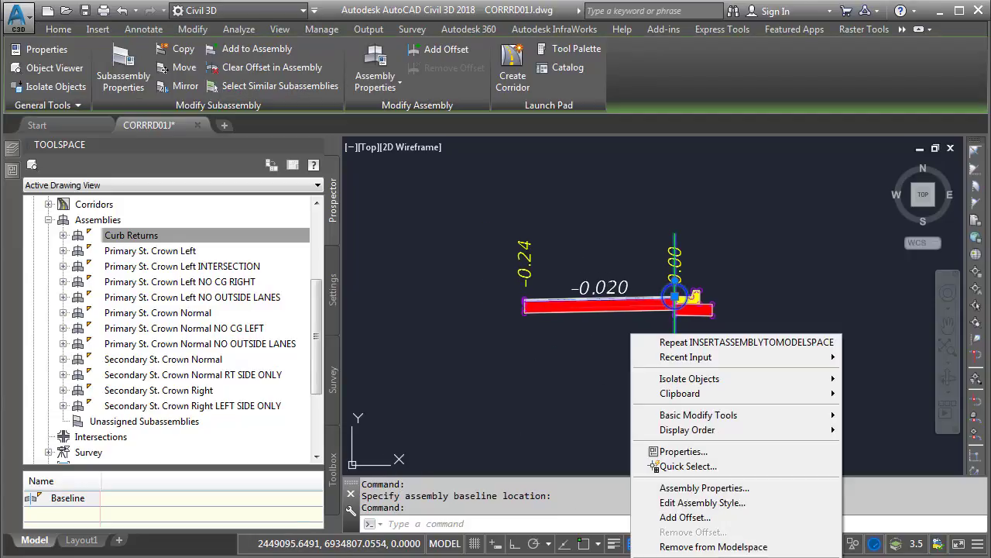
left_click(670, 546)
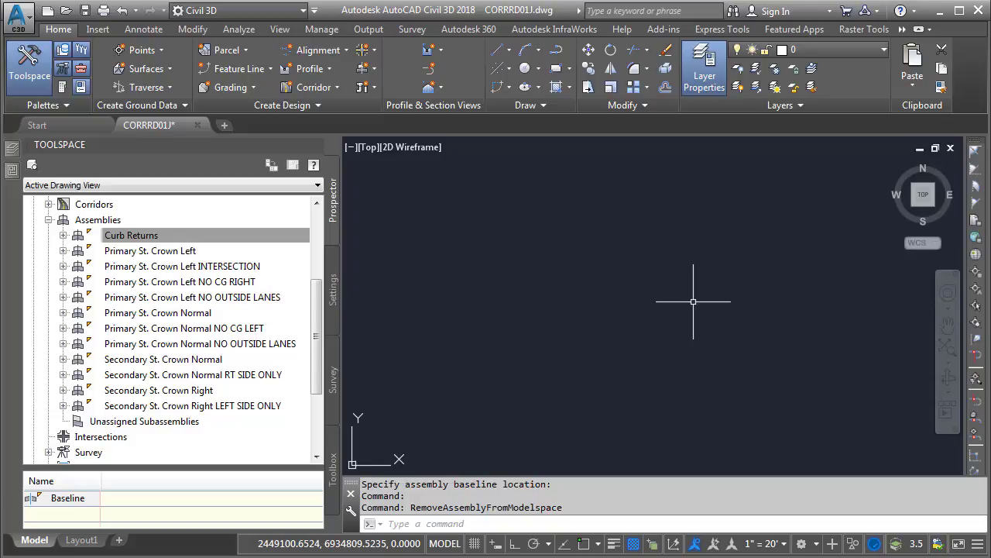
Step: Zoom Extents to fit the entire intersection corridor in view
middle_click(693, 302)
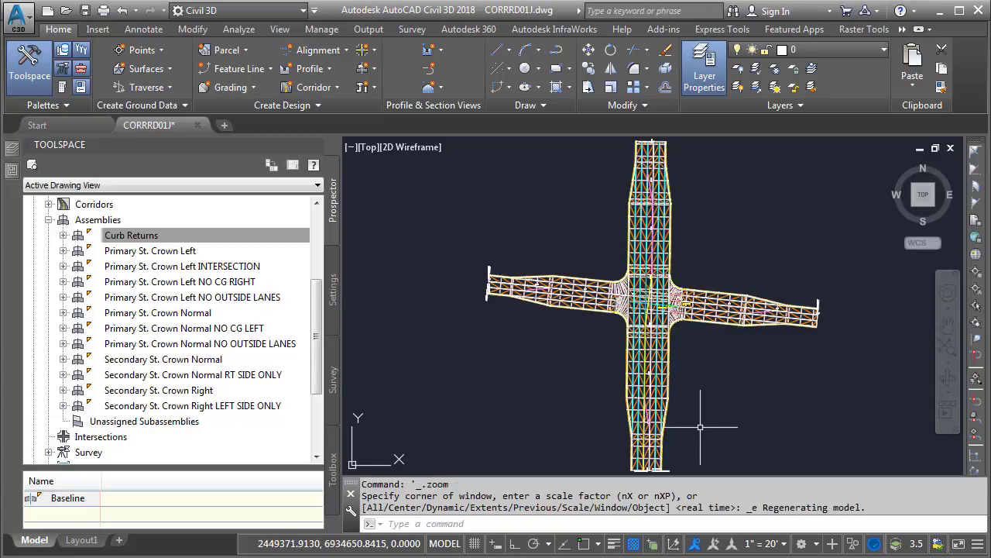